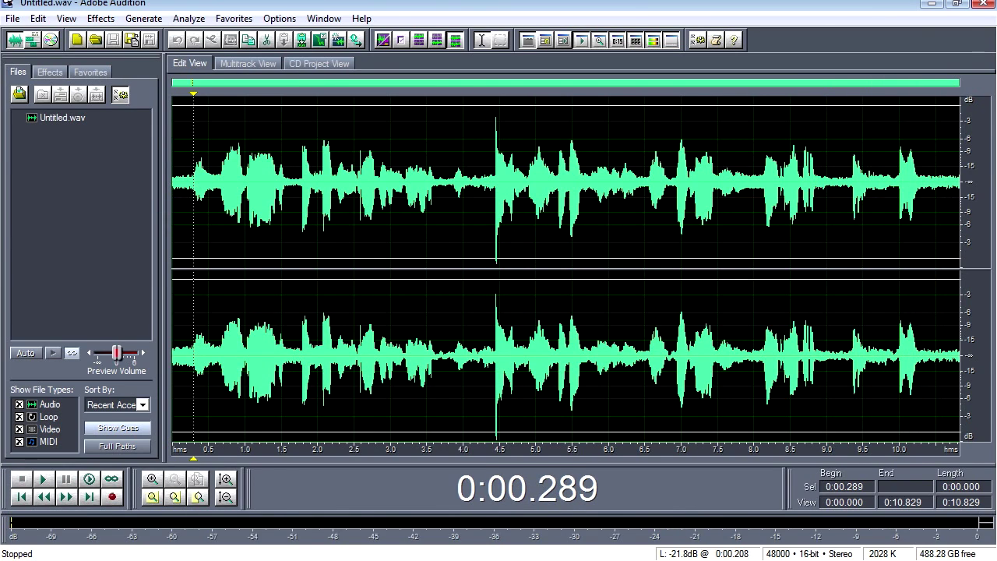
In Audition, select the first 0.257 s of the voice recording, then the 3.600–3.835 s range
left_click_drag(191, 183, 161, 187)
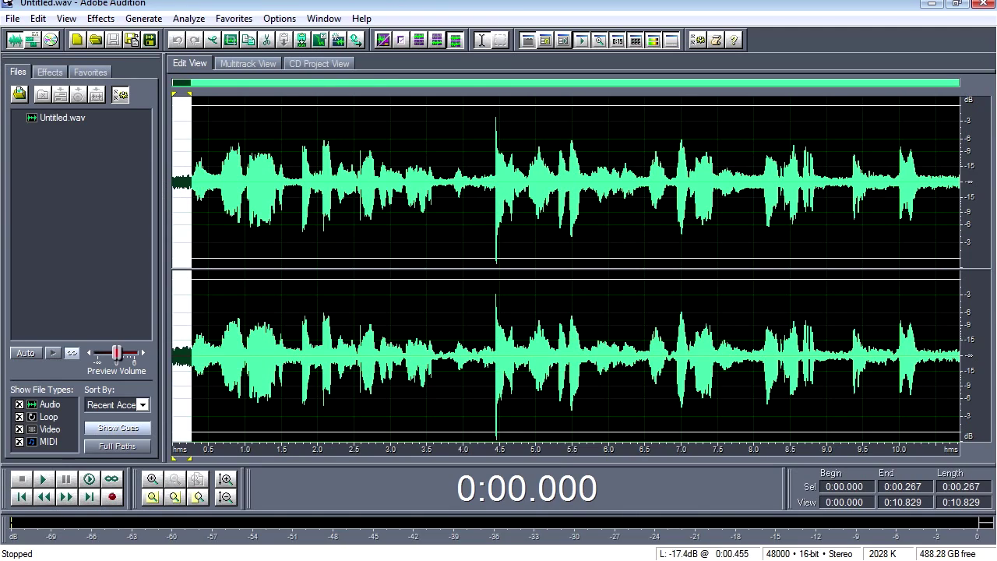
left_click(252, 234)
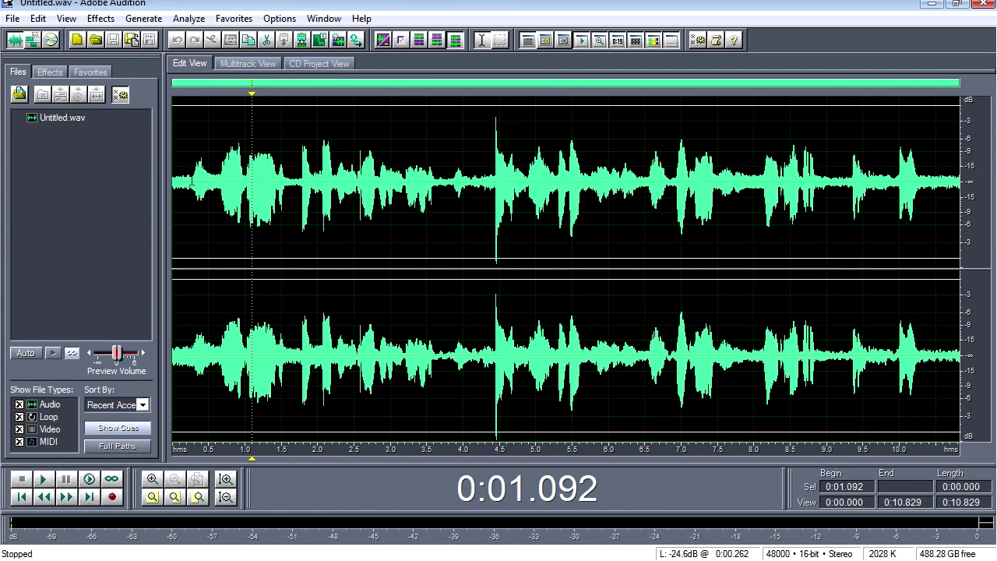
left_click_drag(191, 181, 165, 179)
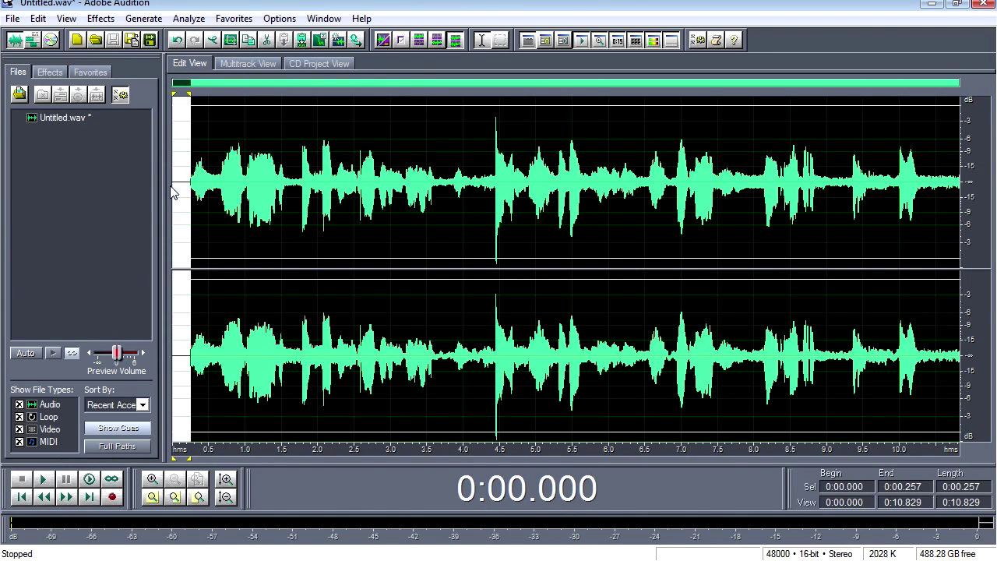
left_click(191, 186)
scroll(301, 187, "up", 1)
left_click(302, 187)
left_click_drag(446, 187, 464, 186)
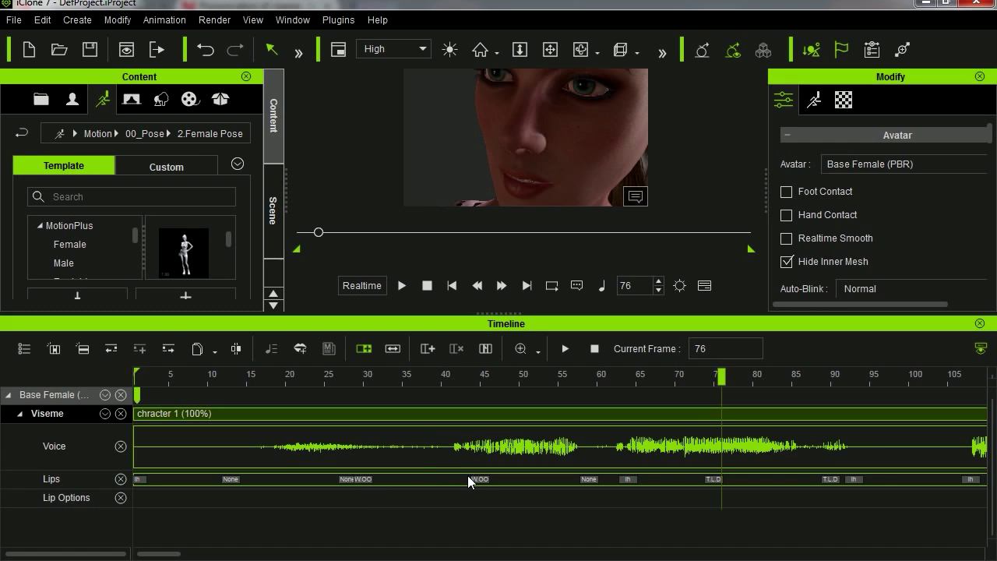
Move the W.OO lip key to frame 41 and change its viseme to Ah
left_click(488, 479)
left_click_drag(462, 479, 453, 479)
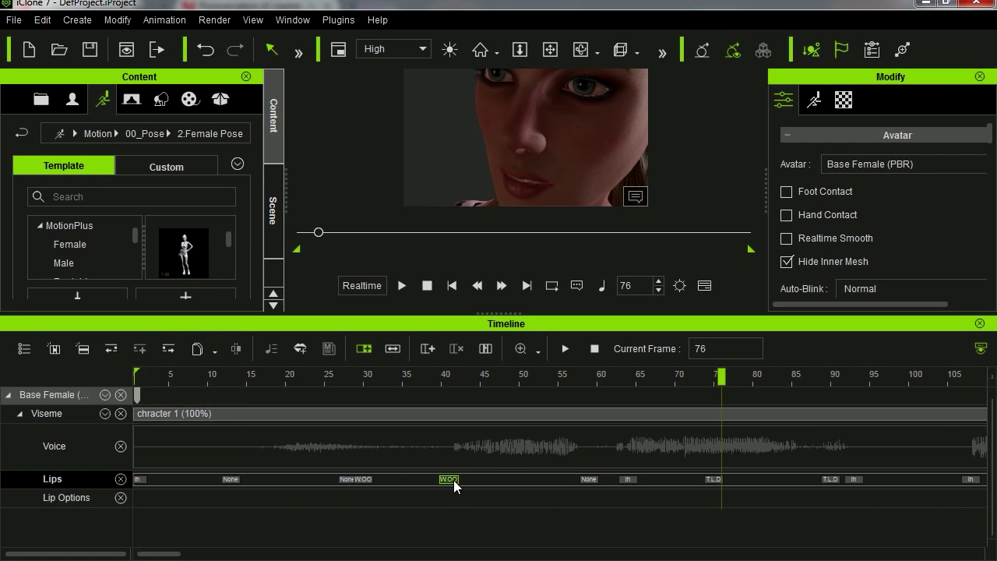
double_click(453, 480)
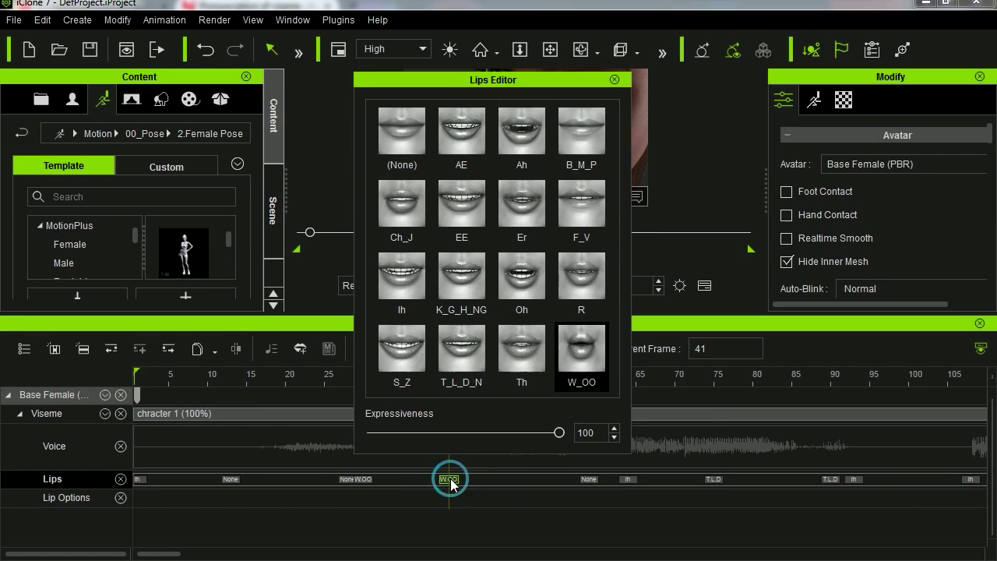
left_click(521, 134)
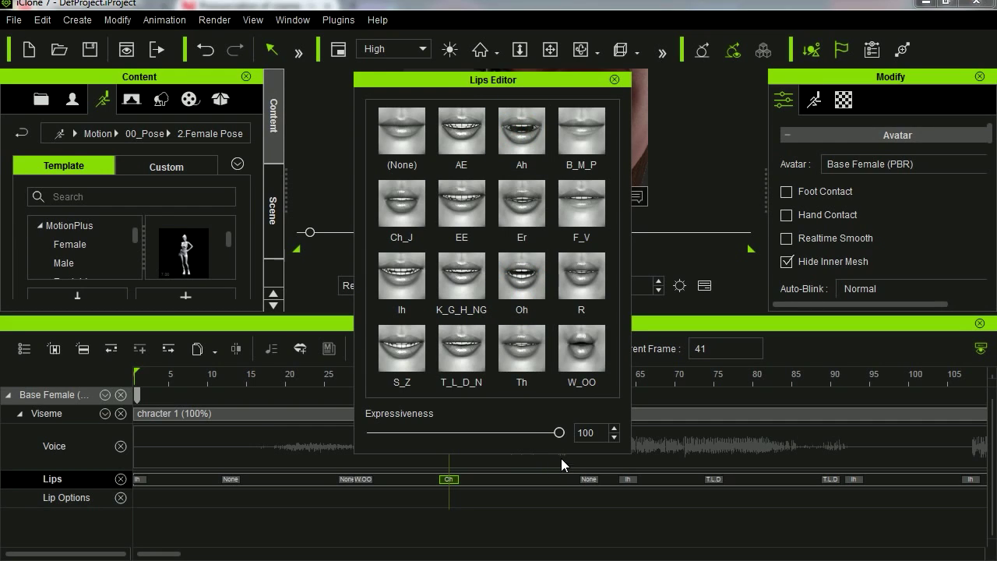
left_click(615, 79)
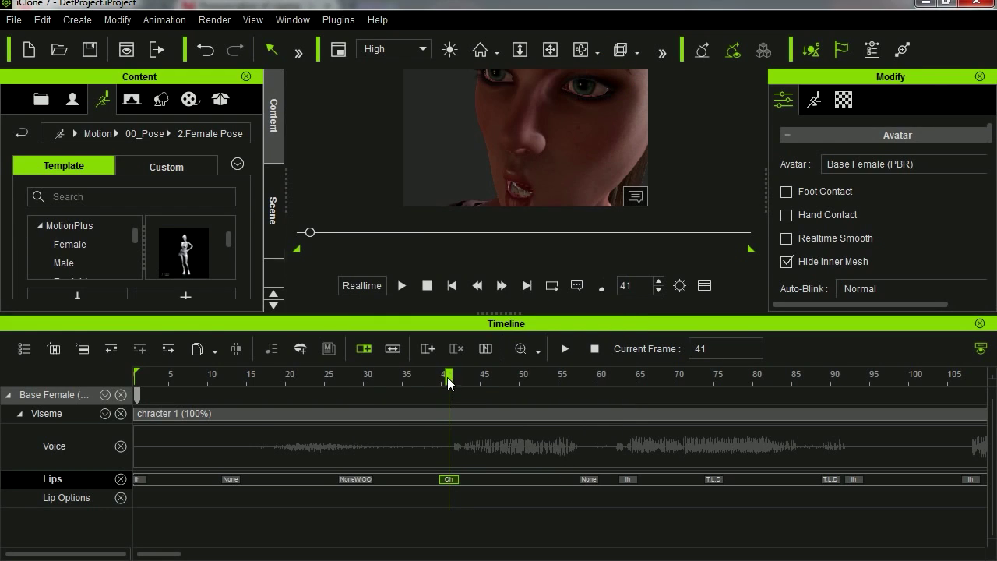
Play back the lip-sync, then bring up the mouth shape choices for the Er key
left_click(401, 285)
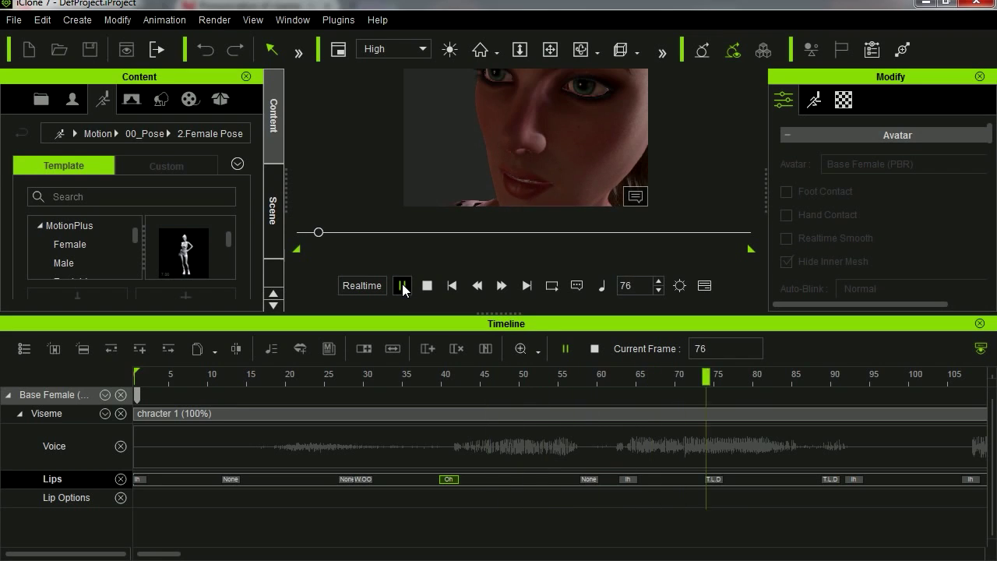
left_click(401, 285)
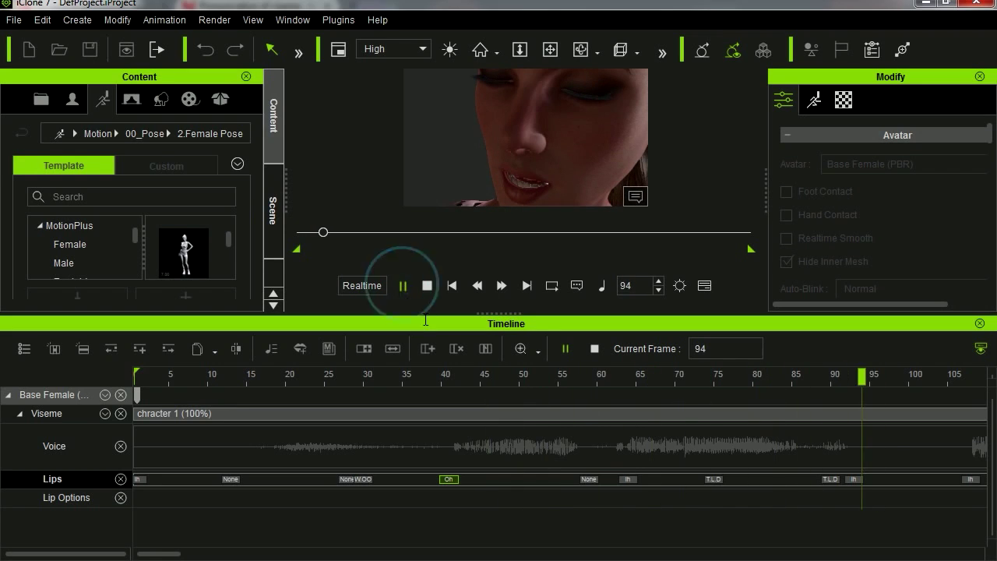
left_click(195, 392)
double_click(298, 478)
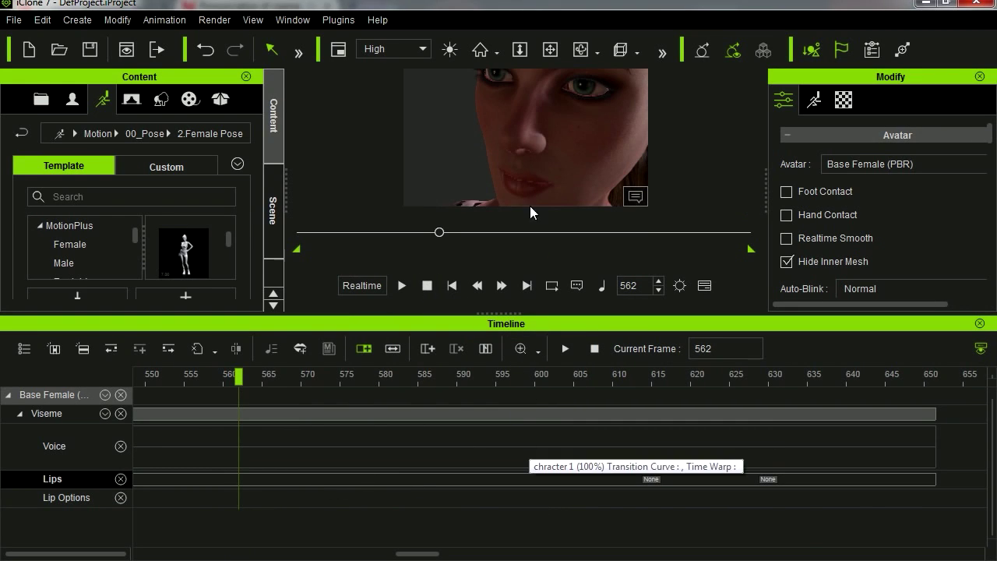
scroll(530, 167, "down", 3)
scroll(529, 168, "down", 2)
Switch to Genesis_Female, play her dialogue, and review the lip key near frame 340
left_click(122, 394)
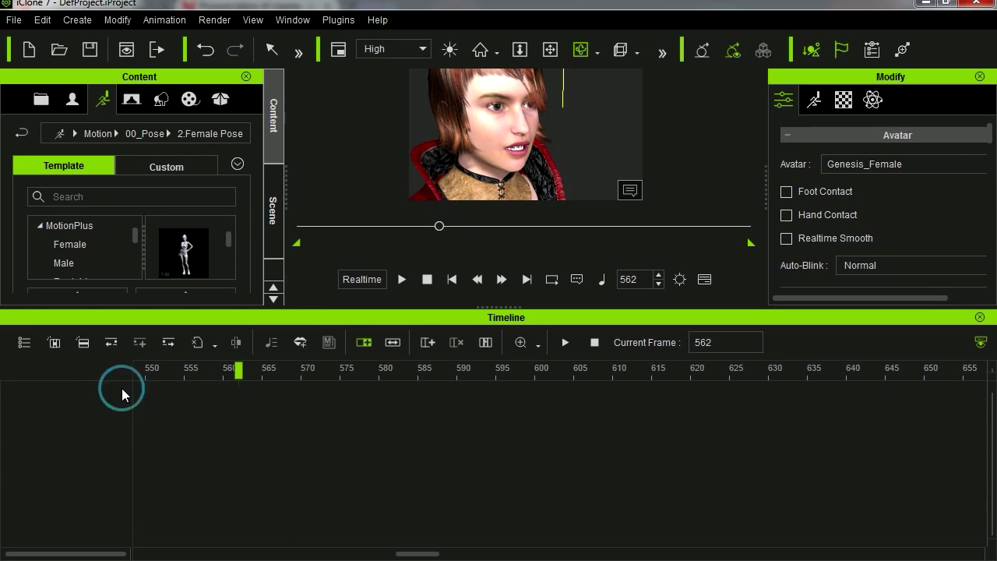
left_click(402, 279)
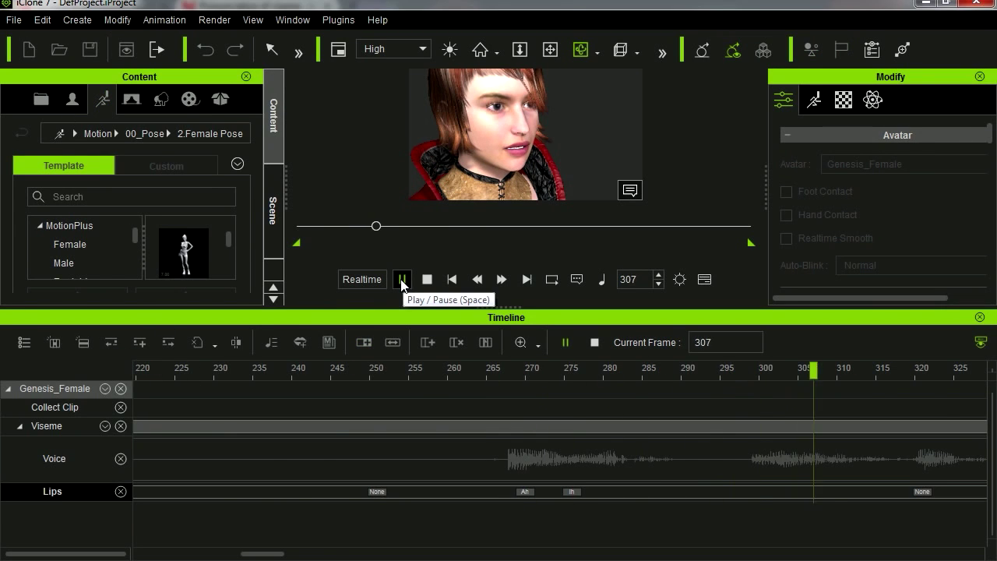
left_click(402, 280)
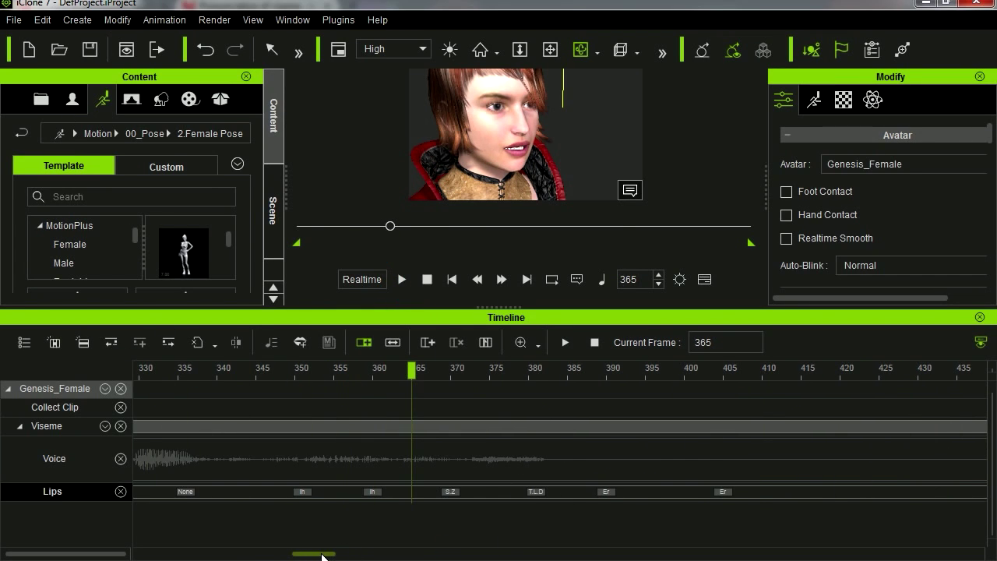
left_click_drag(322, 556, 271, 558)
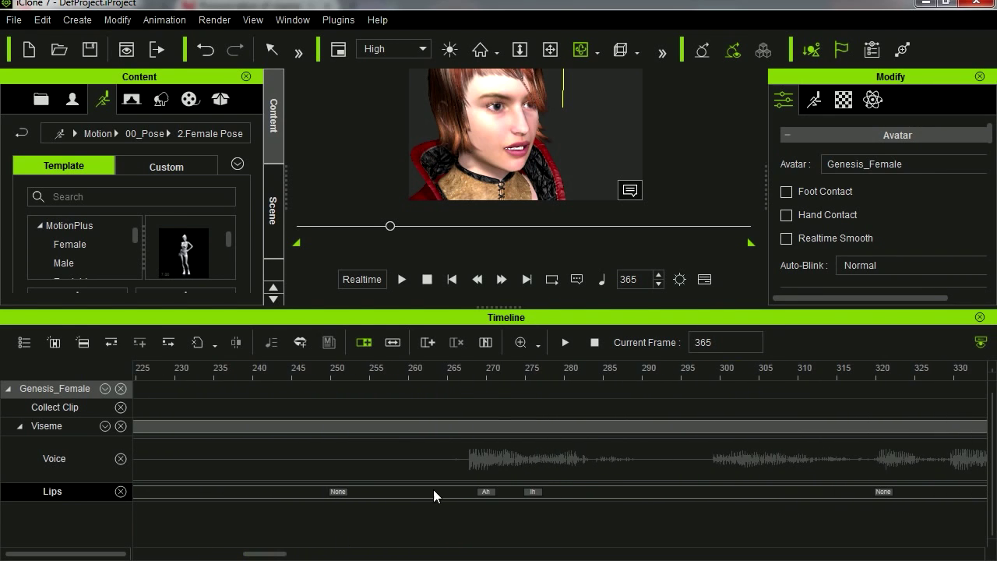
left_click_drag(456, 375, 555, 496)
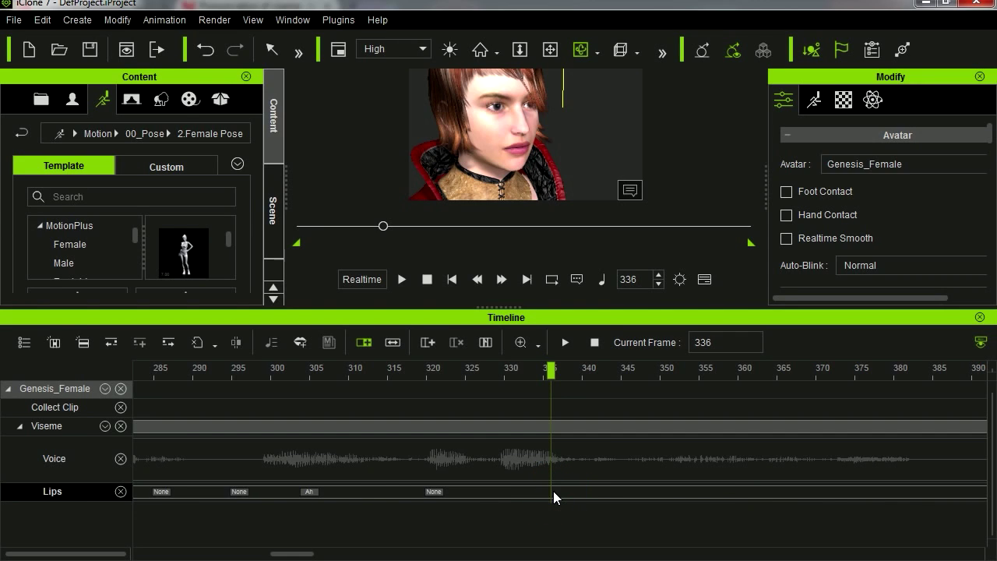
left_click(402, 278)
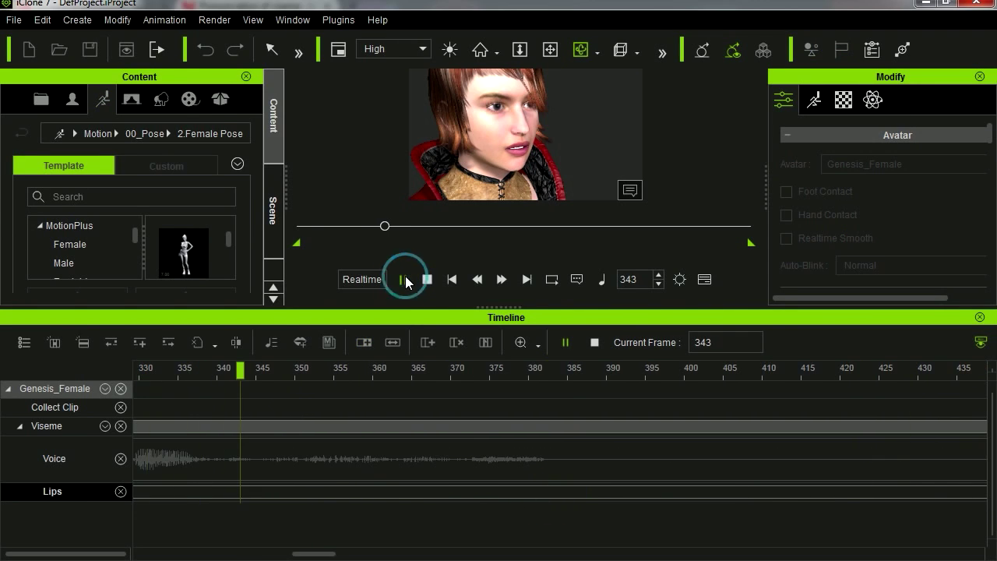
double_click(215, 493)
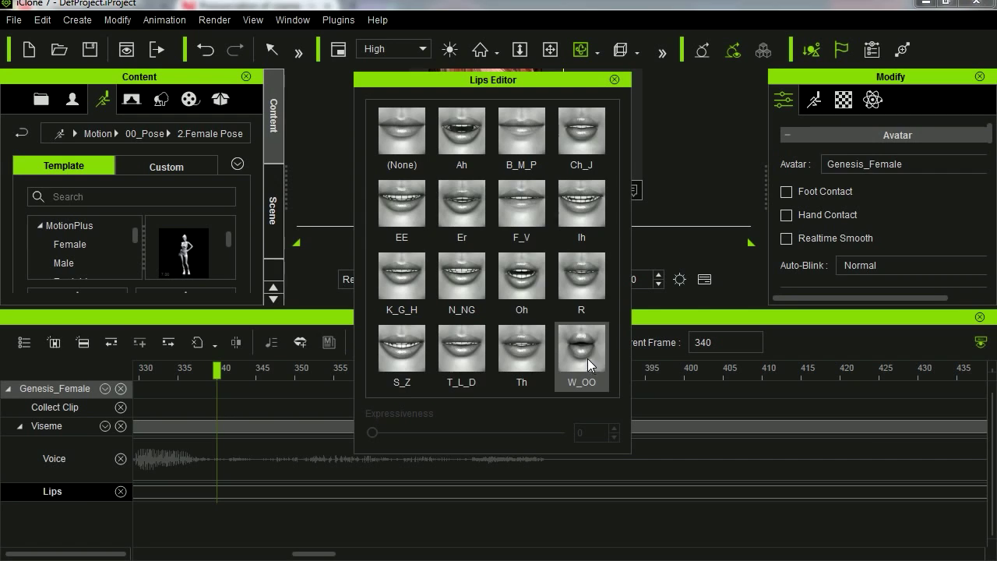
left_click(614, 80)
left_click_drag(417, 553, 406, 553)
Insert a (None) viseme on the Lips track at frame 557
left_click(402, 491)
double_click(386, 491)
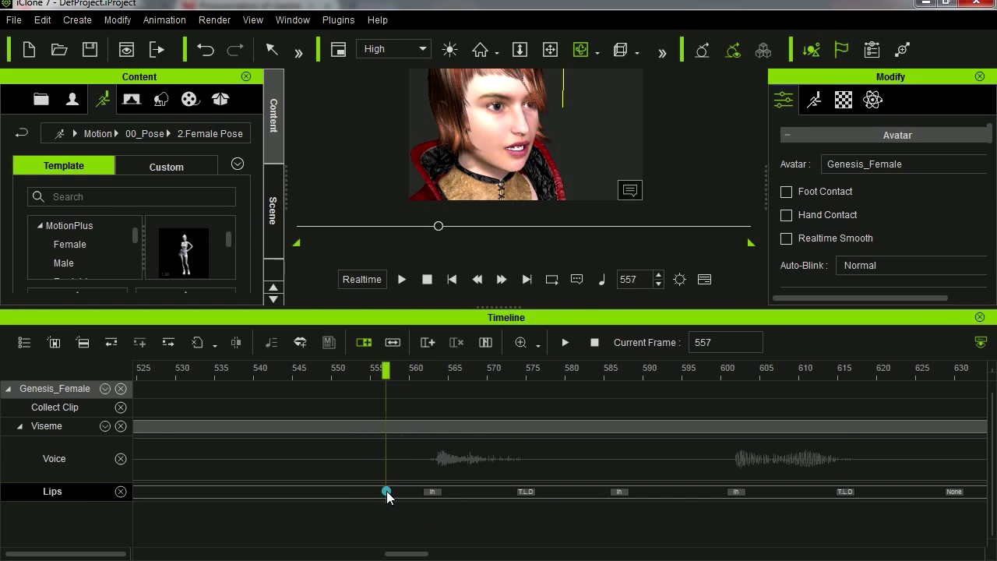
left_click(402, 131)
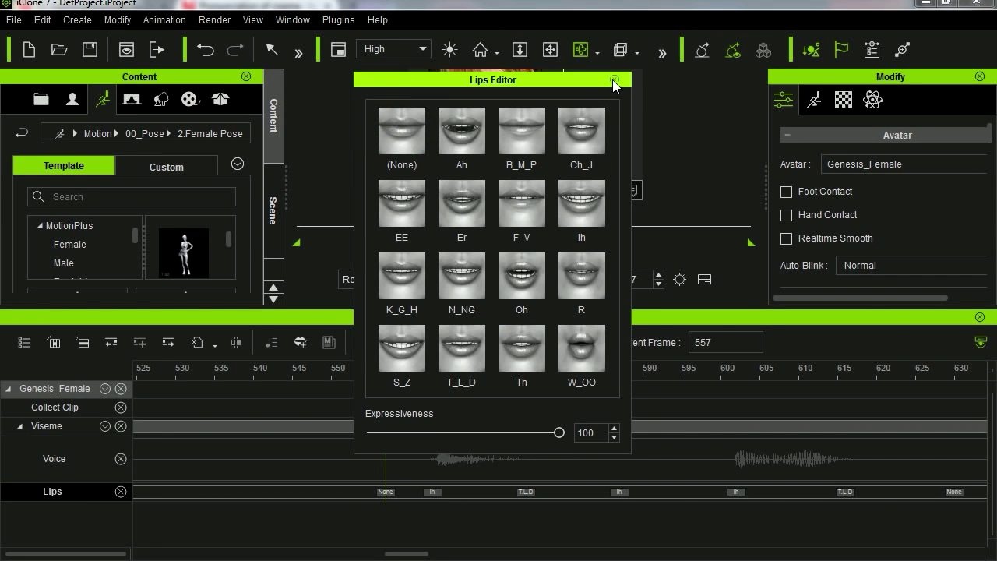
left_click(614, 79)
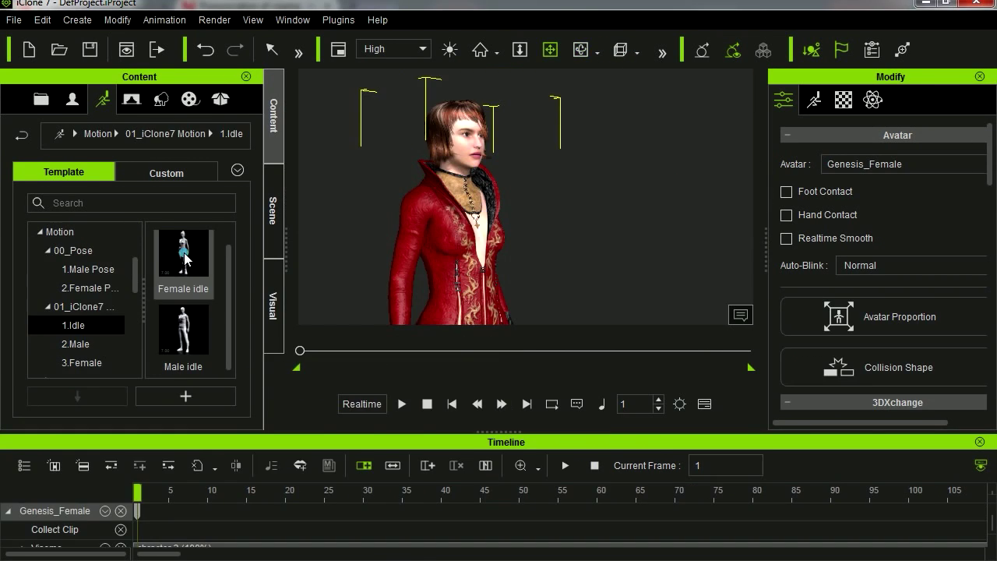
Apply the Female idle motion and break the motion clip at frame 594
mouse_move(183, 257)
left_mouse_down()
mouse_move(455, 244)
mouse_move(445, 290)
left_mouse_up()
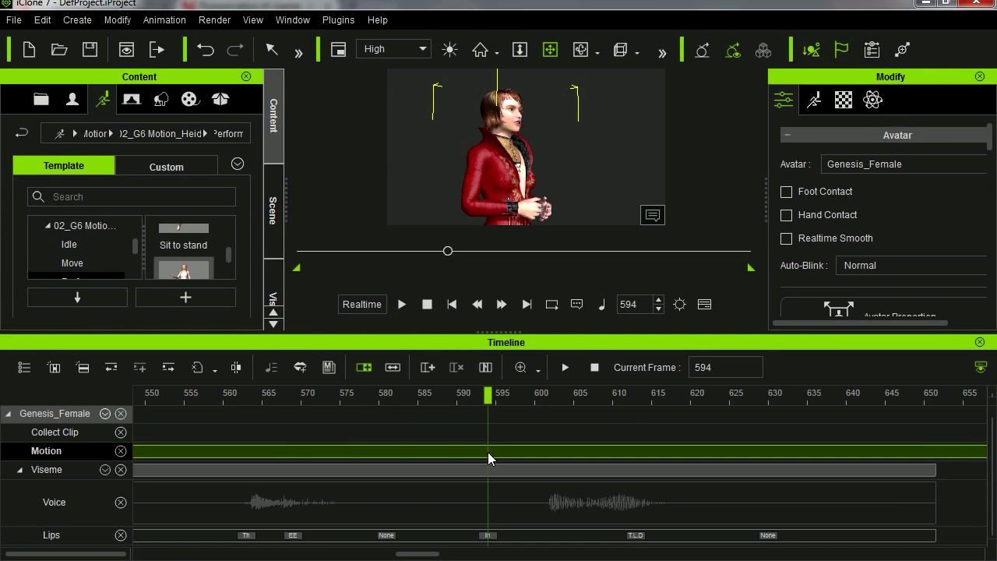
right_click(487, 452)
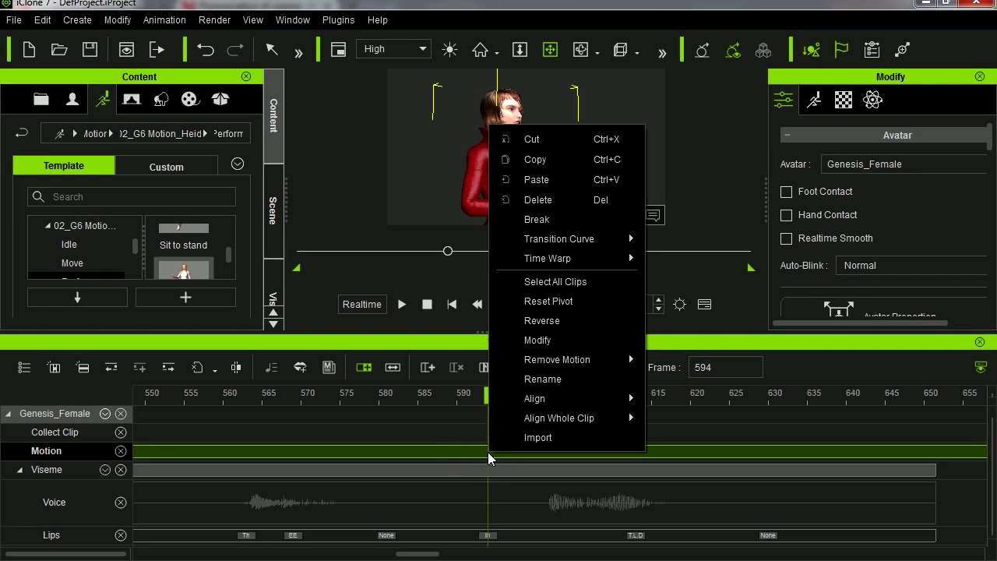
left_click(537, 220)
Select the new Stand talk_2 clip, preview it, and scrub back to frame 1305
left_click(527, 450)
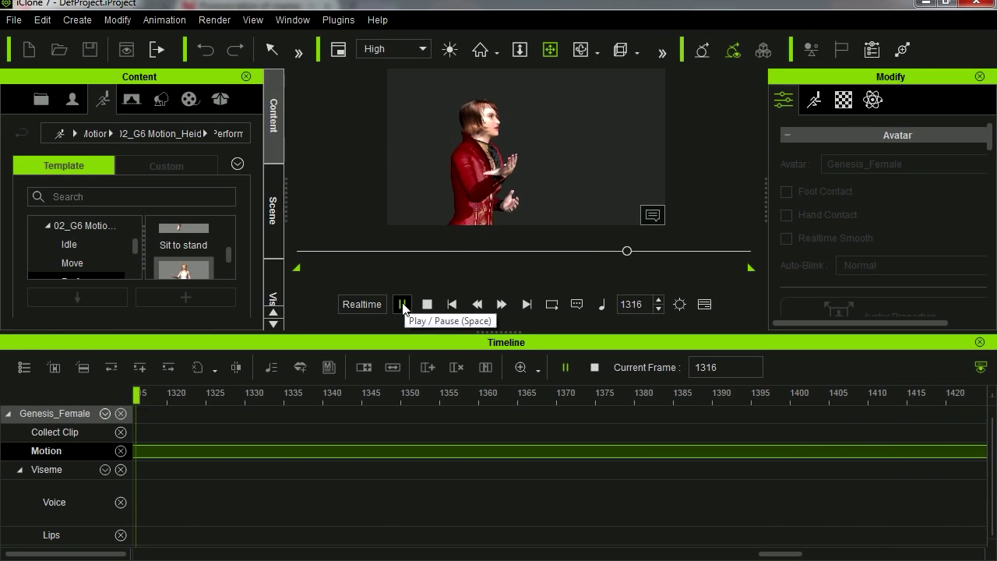
left_click(401, 303)
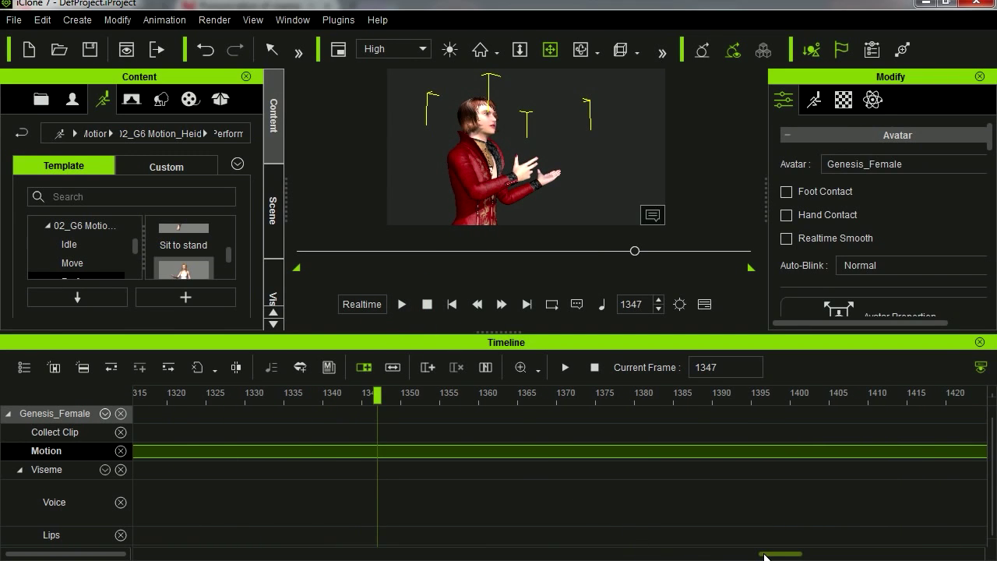
left_click_drag(764, 557, 746, 556)
left_click_drag(615, 405, 253, 426)
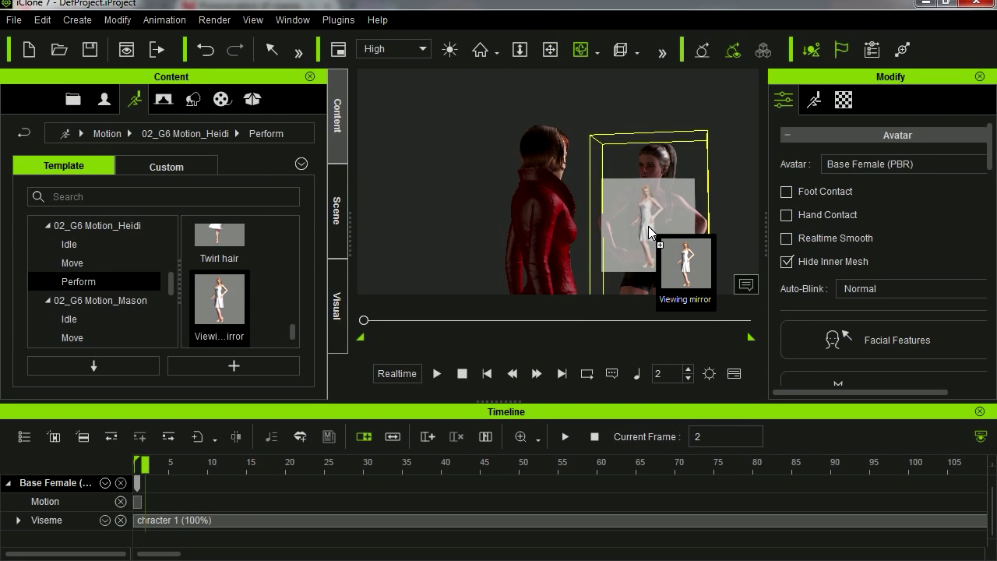
Apply Viewing mirror, then Stand to sit, to the second woman, previewing each motion
left_click_drag(648, 225, 647, 226)
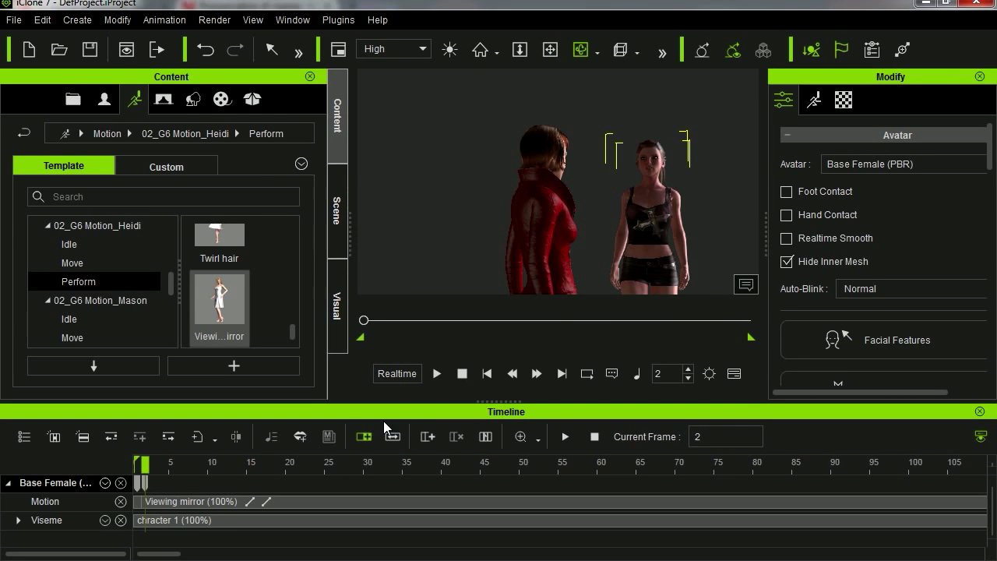
left_click(437, 373)
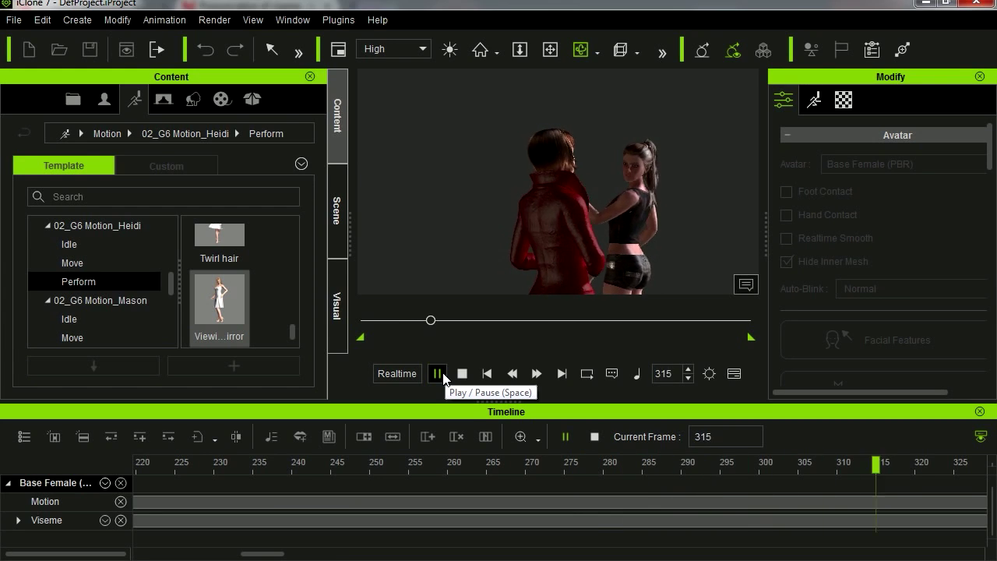
left_click_drag(222, 296, 636, 234)
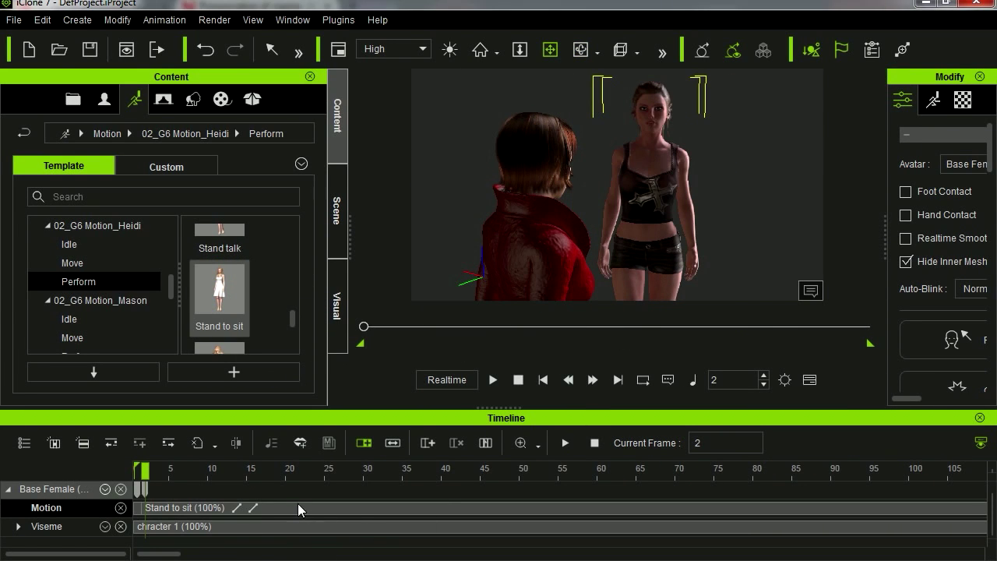
left_click(492, 380)
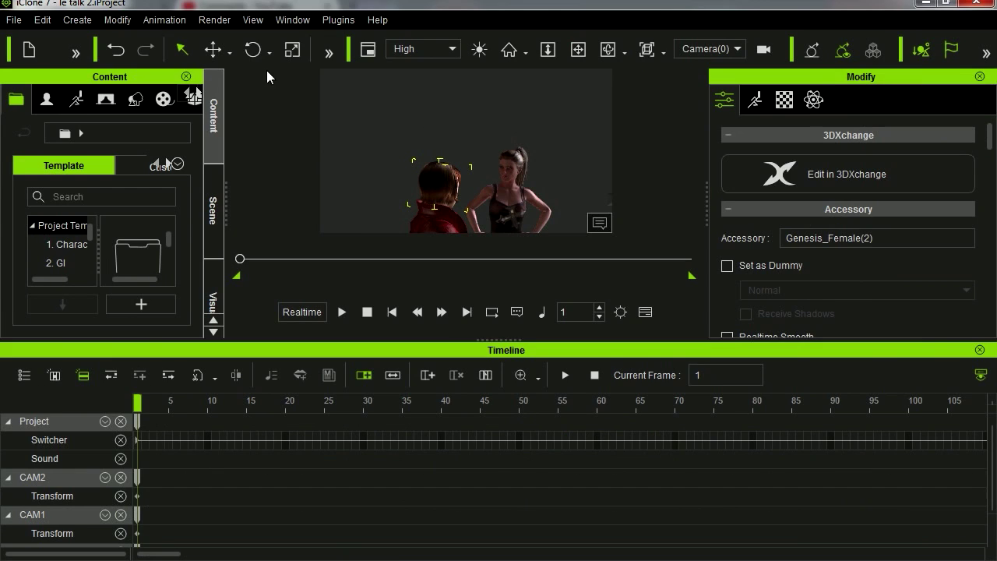
Orbit and pan to frame both women's heads, then play the scene from frame one
left_click_drag(531, 150, 555, 149)
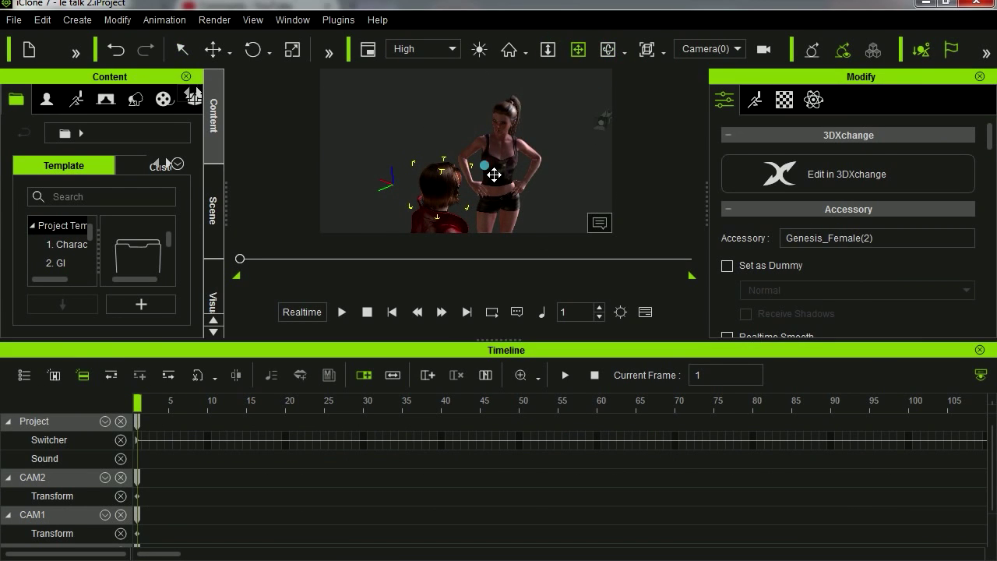
left_click_drag(494, 175, 485, 173)
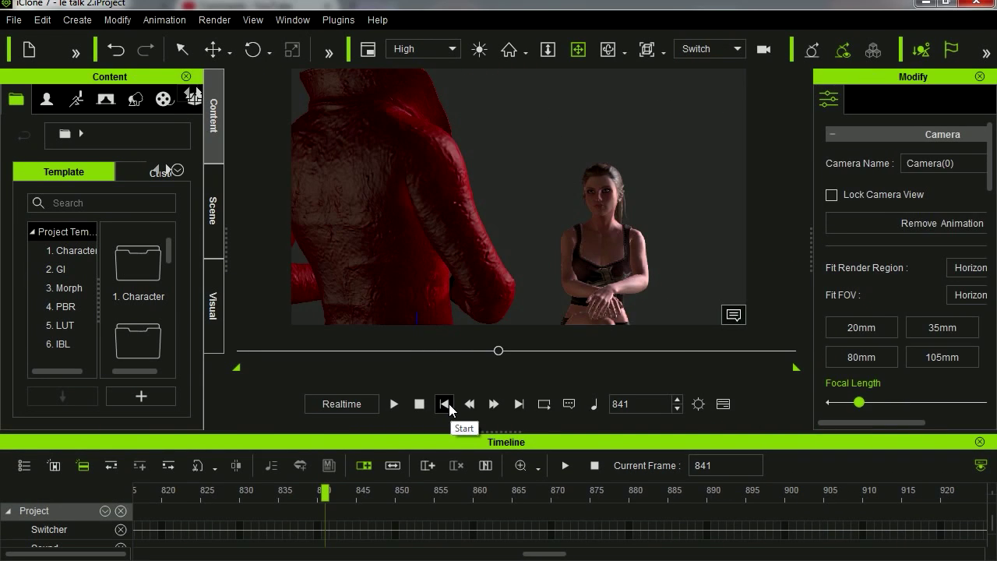
left_click(445, 404)
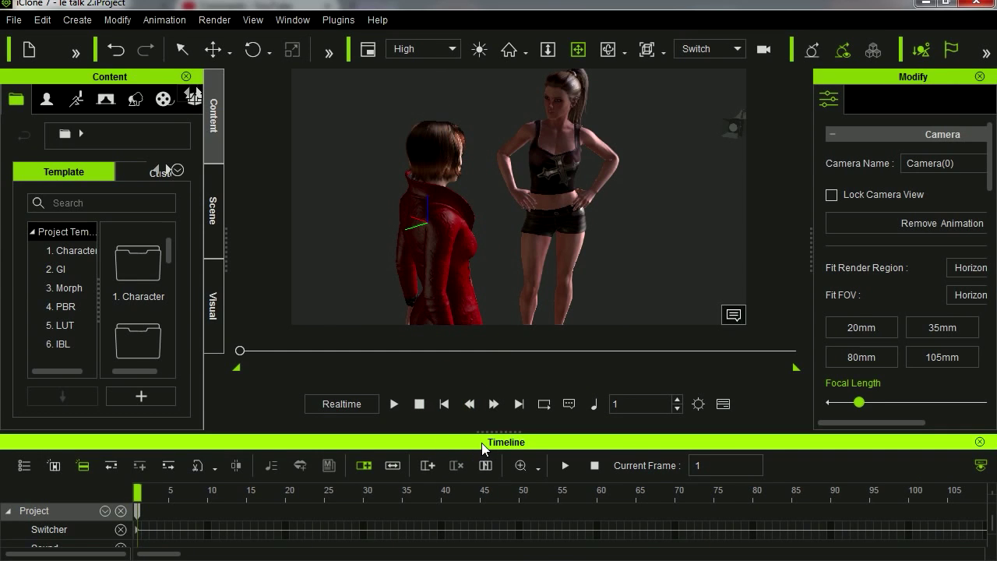
left_click(395, 404)
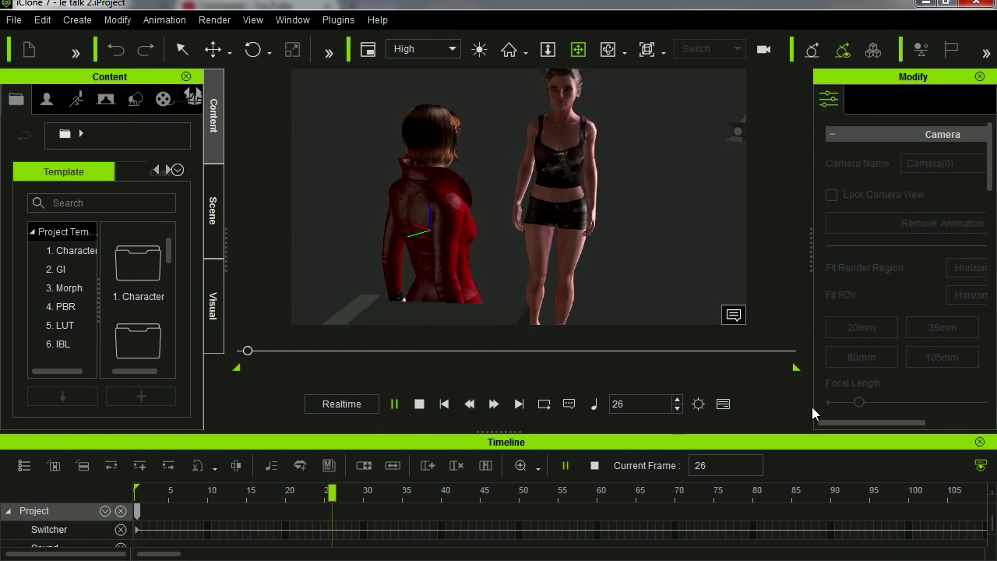